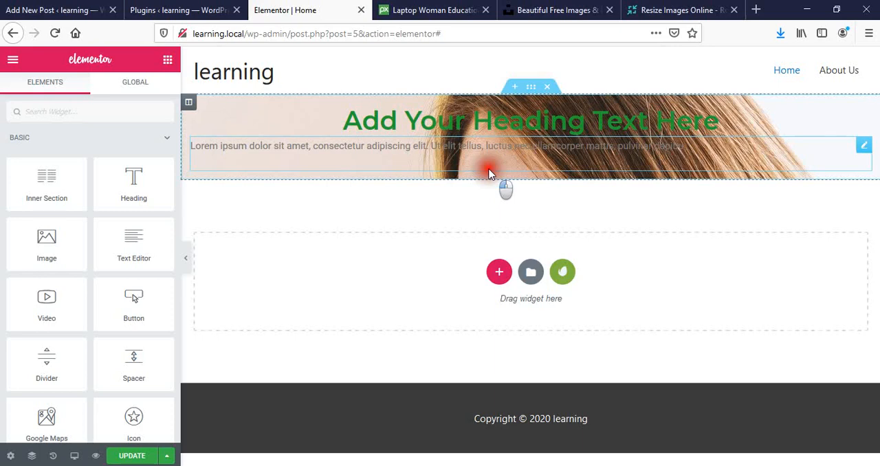
- Set the hero section's content width to Full Width and its height to Fit To Screen
left_click(530, 88)
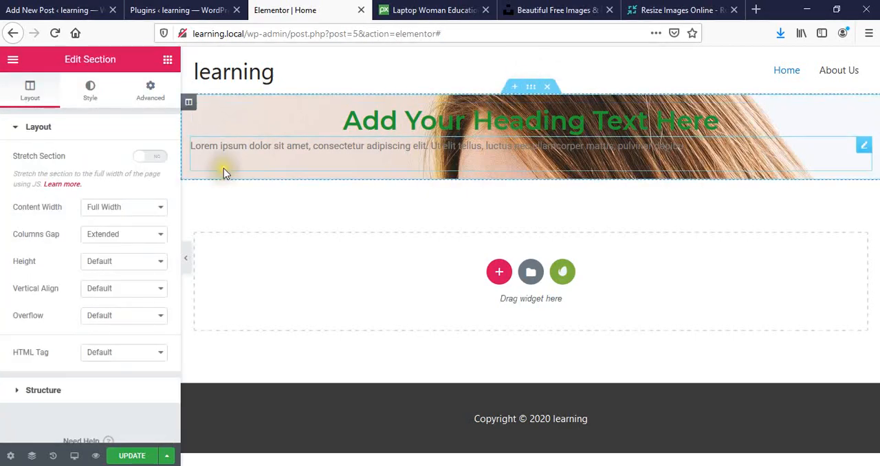
left_click(132, 210)
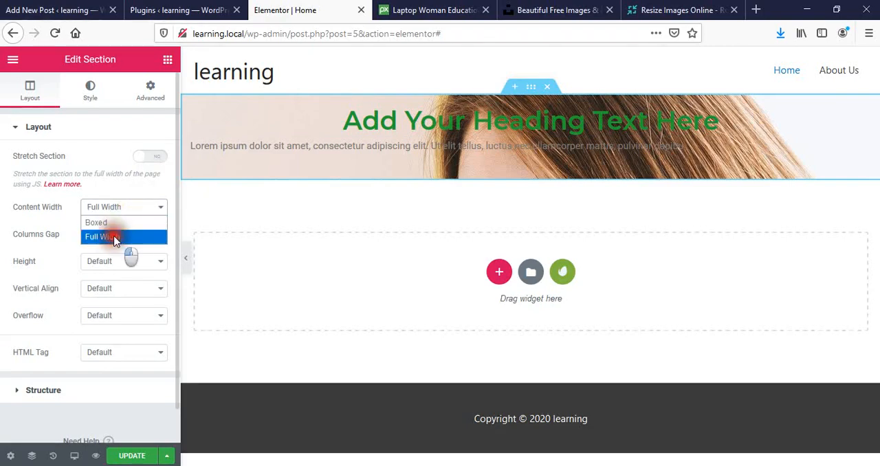
left_click(114, 237)
left_click(120, 264)
left_click(110, 292)
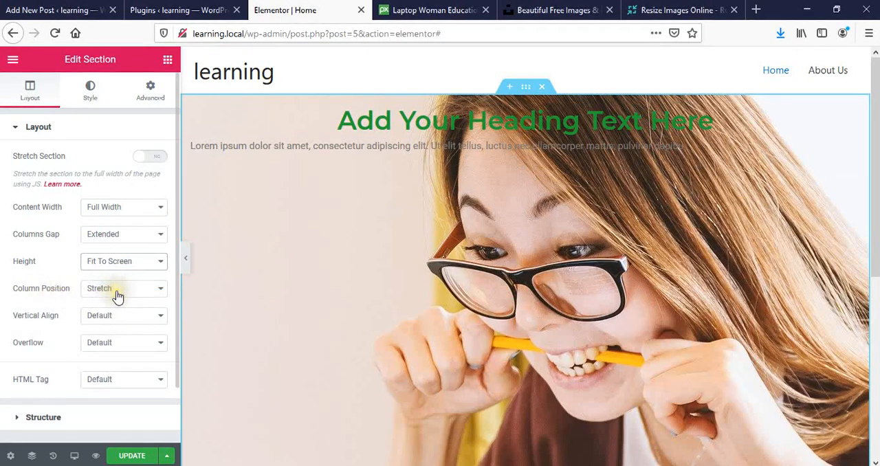
- Set the hero section's vertical alignment to Middle, keeping its column position on Stretch, and update the page
left_click(117, 294)
left_click(119, 296)
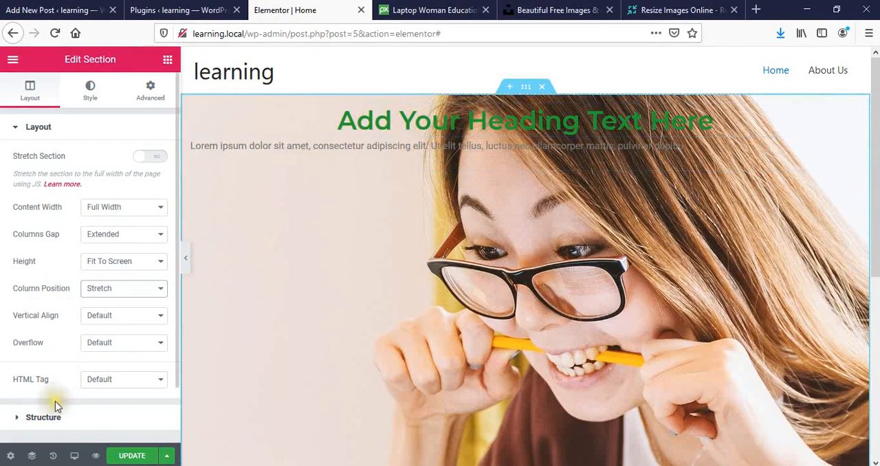
left_click(128, 318)
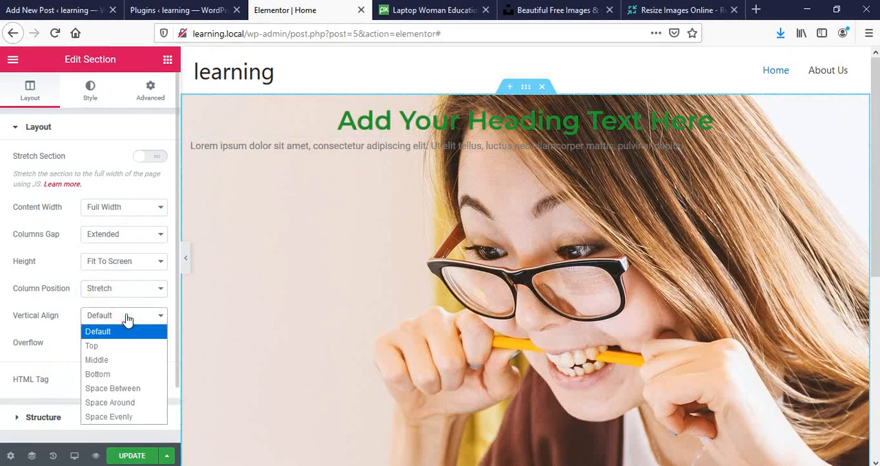
left_click(105, 359)
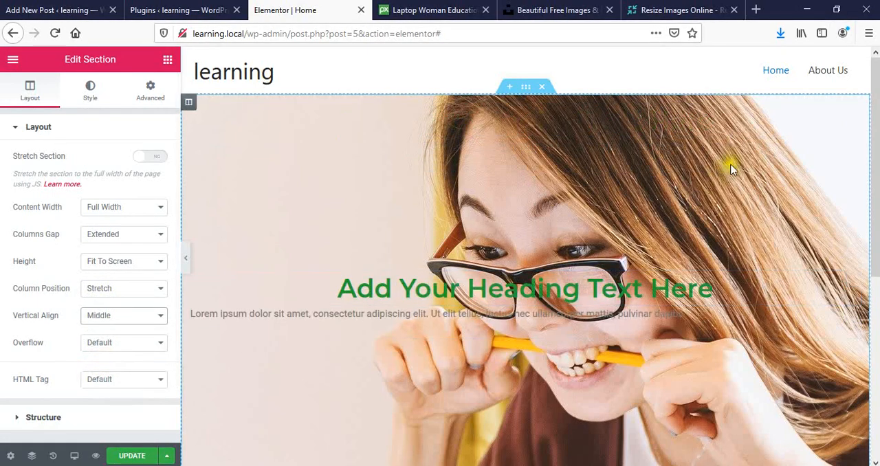
scroll(874, 168, "down", 4)
left_click_drag(874, 256, 874, 235)
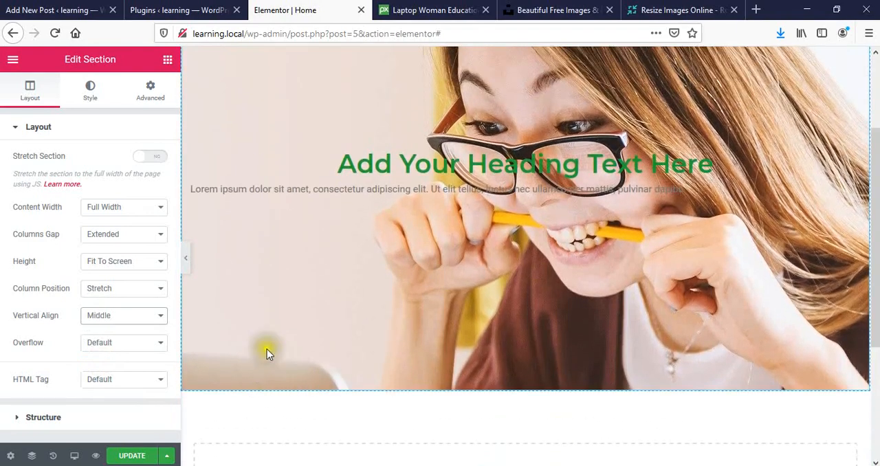
left_click(131, 456)
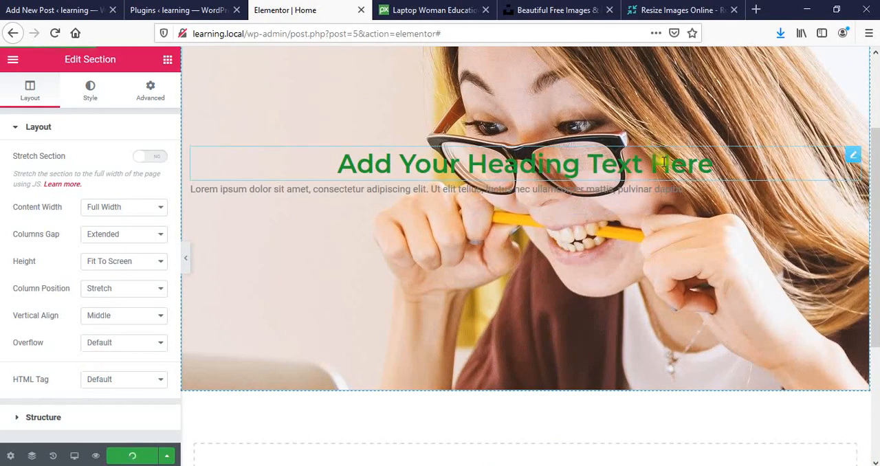
- Color the paragraph text below the hero heading red (#D61010) and center it
left_click(591, 188)
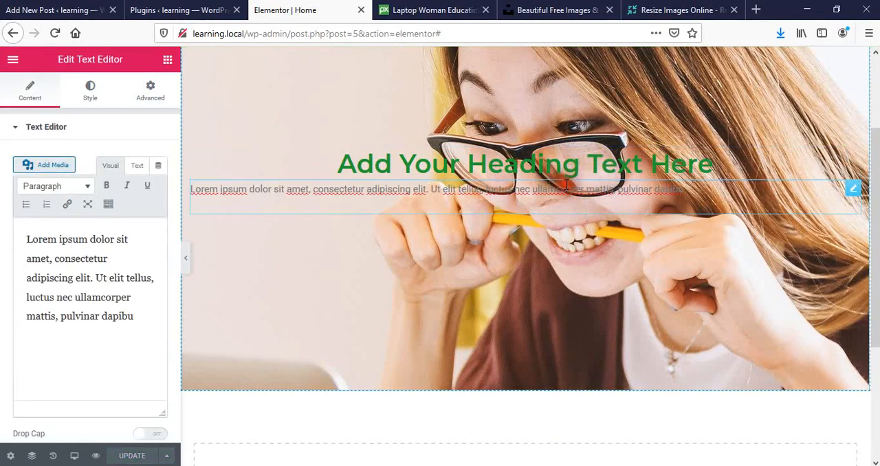
left_click(90, 91)
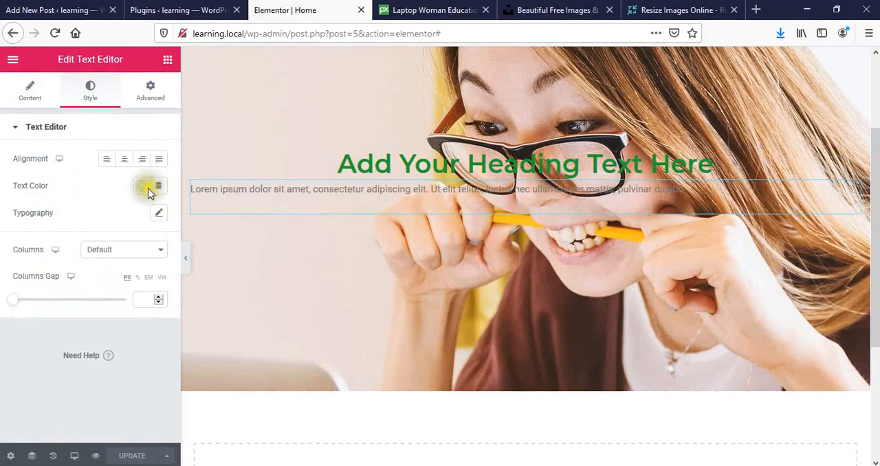
left_click(163, 214)
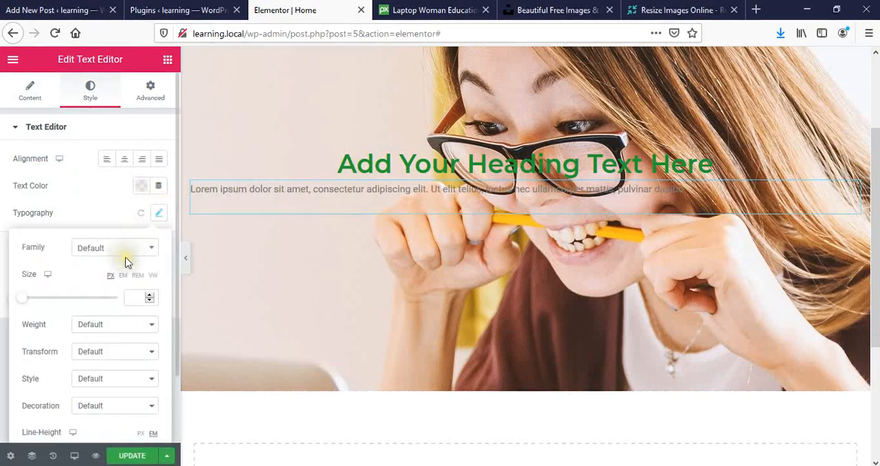
left_click_drag(177, 235, 176, 183)
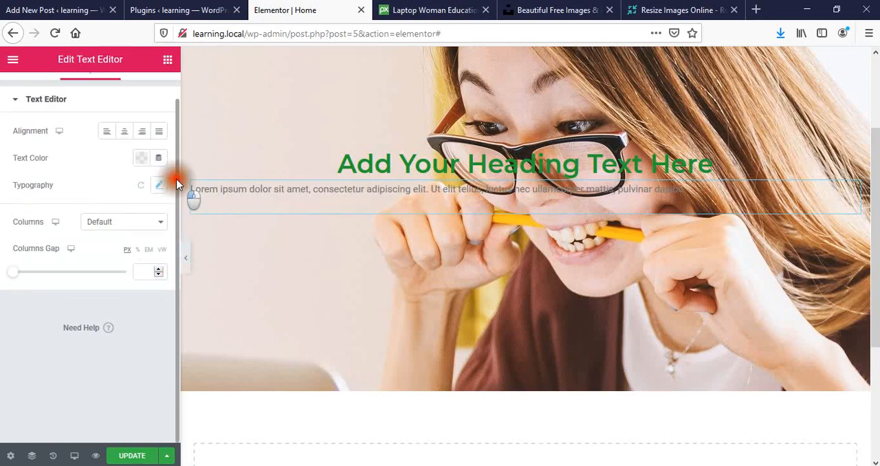
left_click(142, 158)
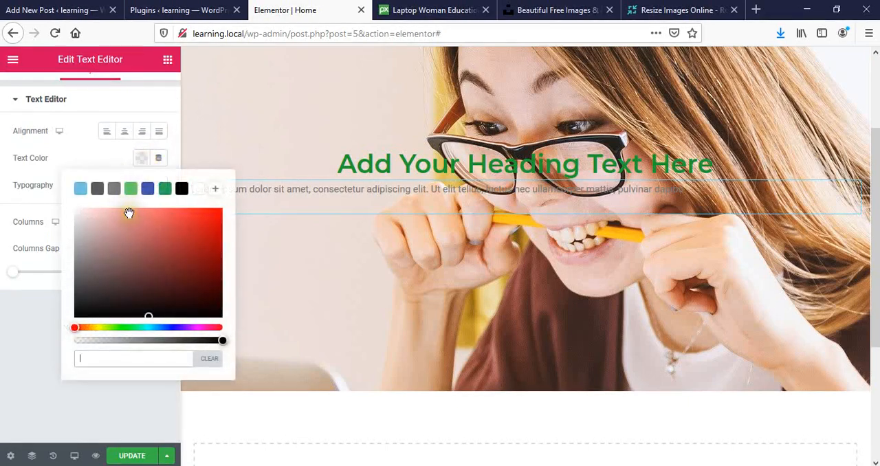
left_click(208, 253)
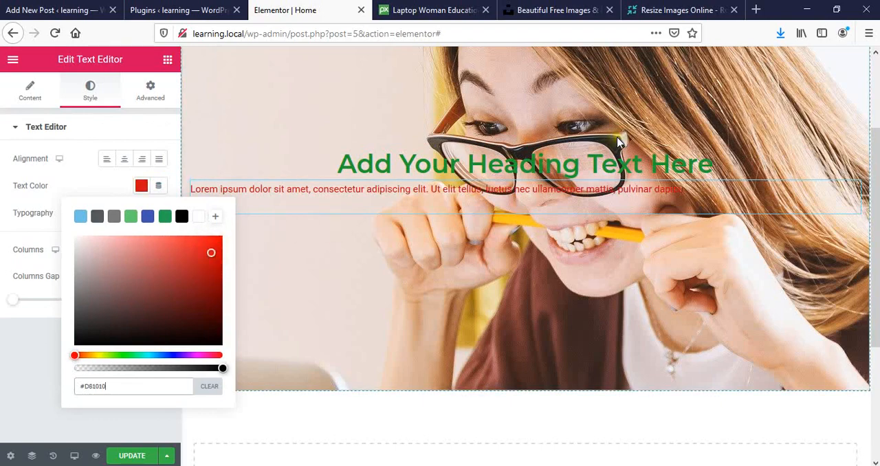
left_click(130, 131)
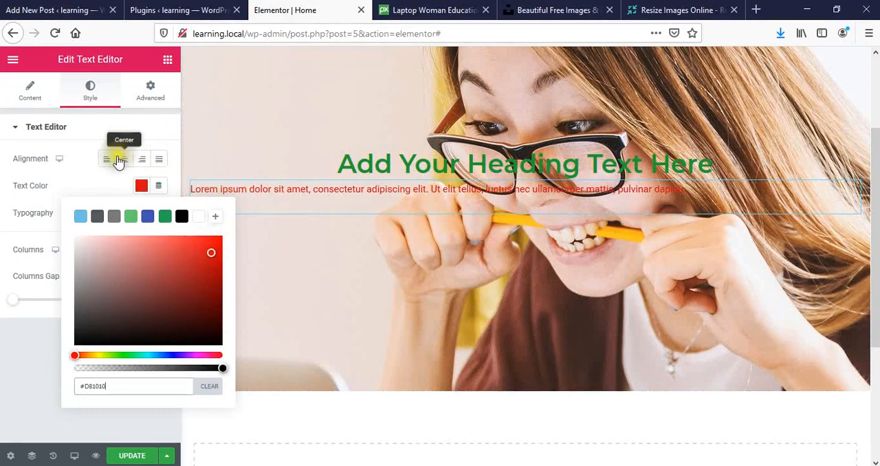
left_click(124, 161)
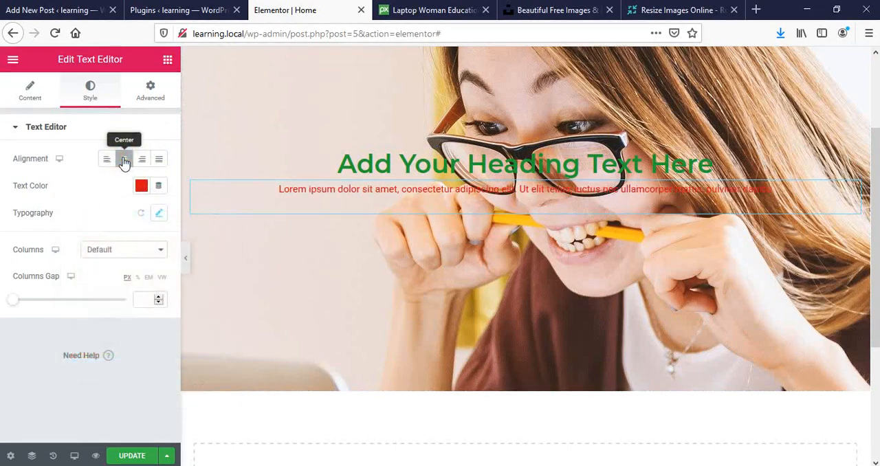
left_click(150, 97)
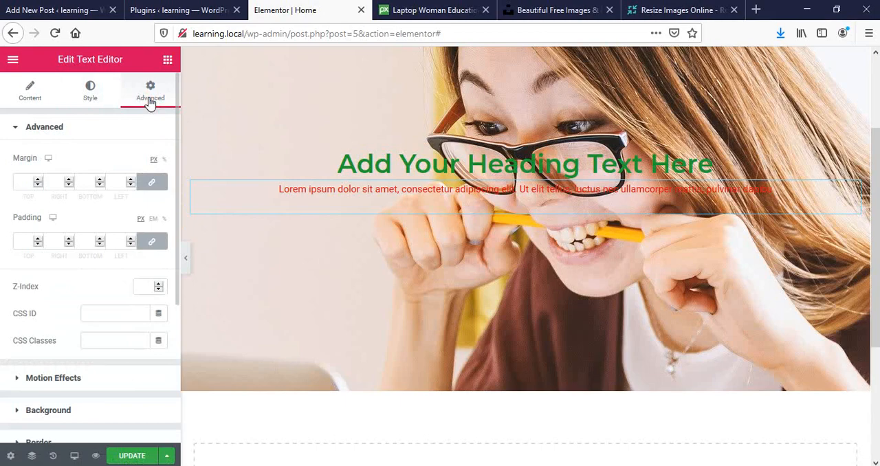
left_click_drag(176, 145, 177, 105)
left_click(94, 88)
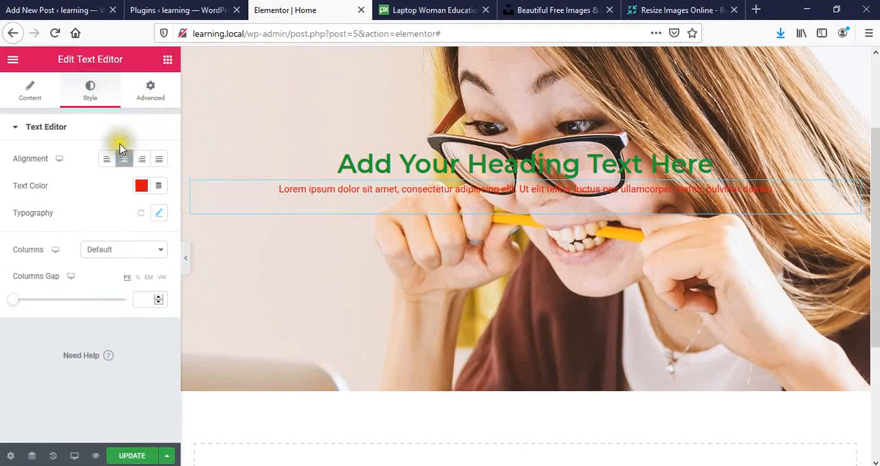
left_click(53, 92)
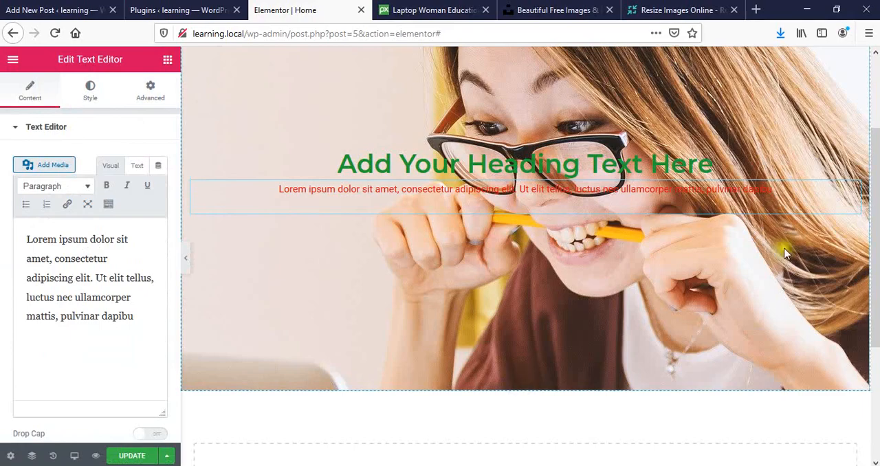
scroll(859, 124, "up", 2)
scroll(811, 54, "down", 2)
scroll(811, 53, "up", 2)
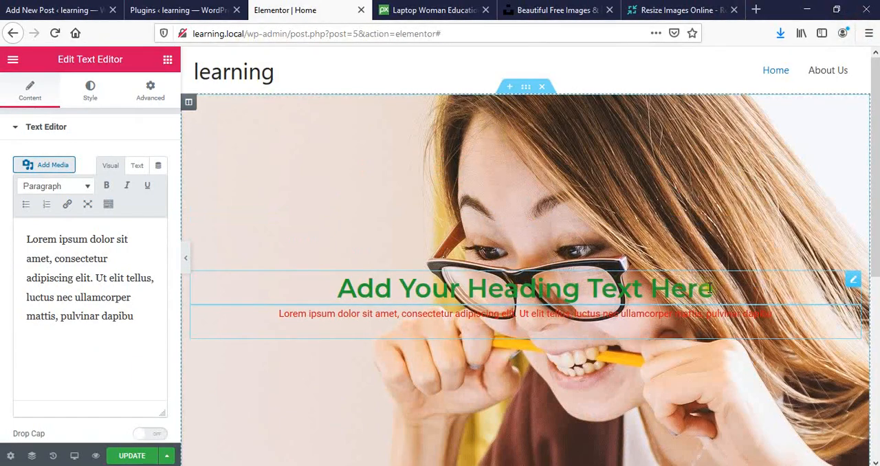
- Add a new section with three equal columns below the hero section
left_click_drag(875, 172, 875, 308)
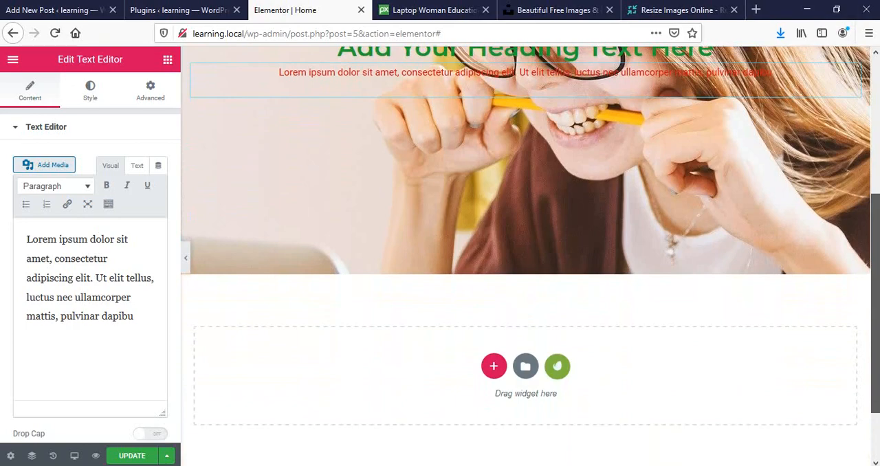
left_click_drag(875, 309, 874, 319)
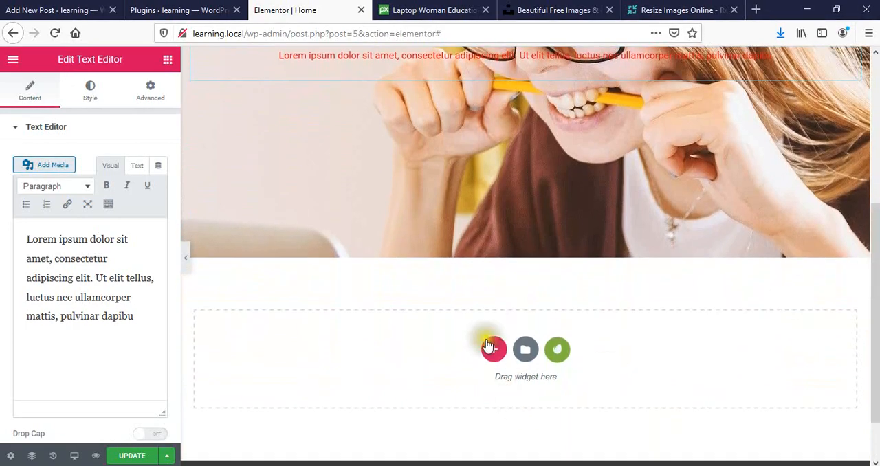
left_click(493, 350)
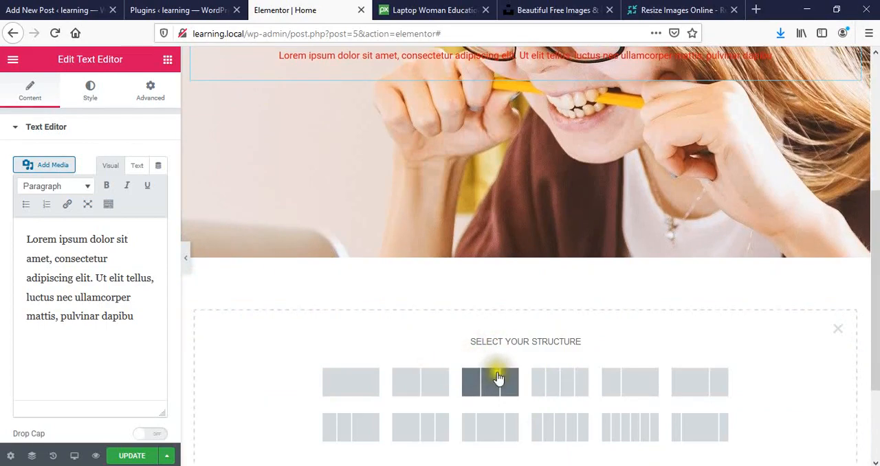
left_click(512, 380)
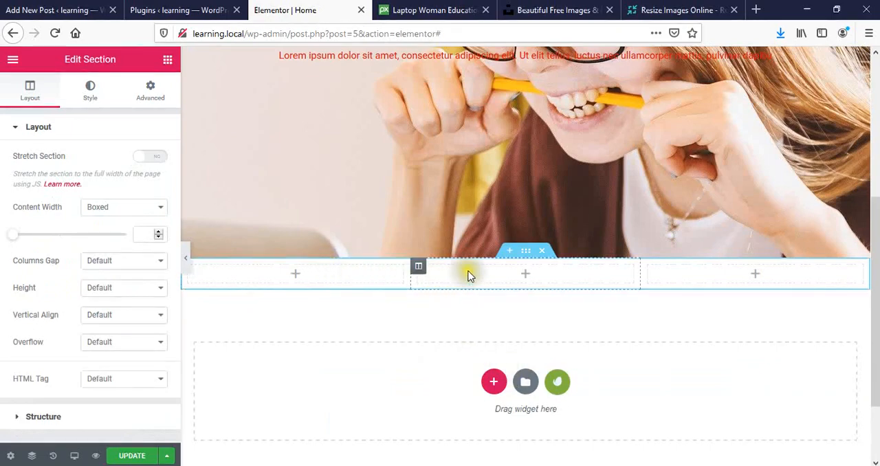
- Place an Image Box widget in the first column of the new three-column section
left_click(167, 61)
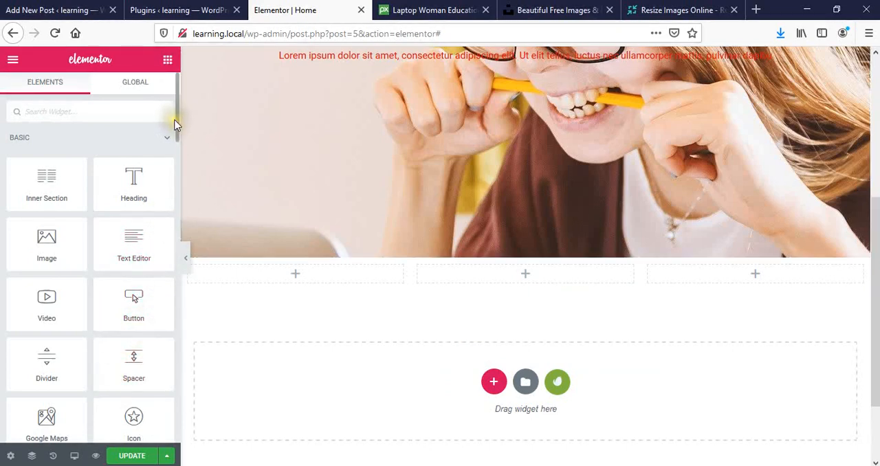
scroll(175, 125, "down", 5)
left_click_drag(175, 146, 178, 86)
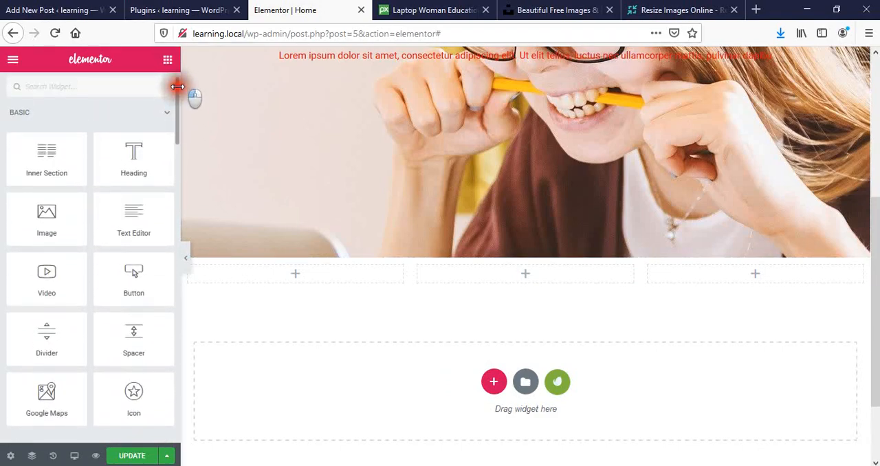
left_click_drag(178, 86, 182, 250)
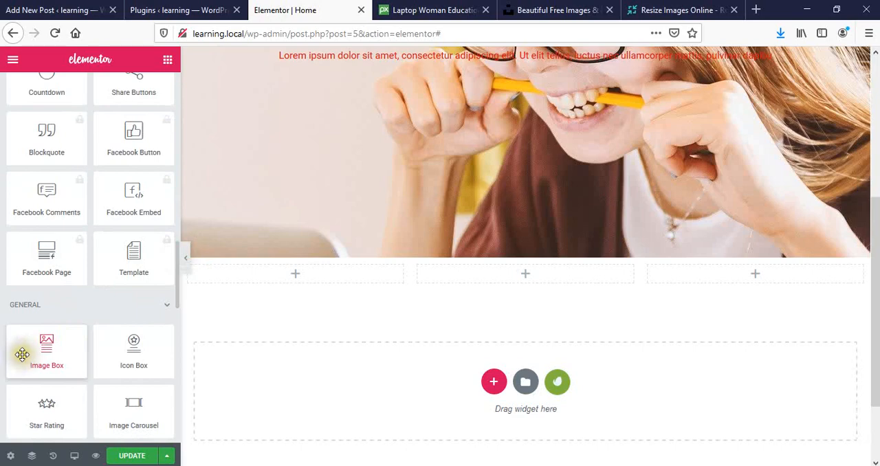
left_click_drag(32, 355, 287, 283)
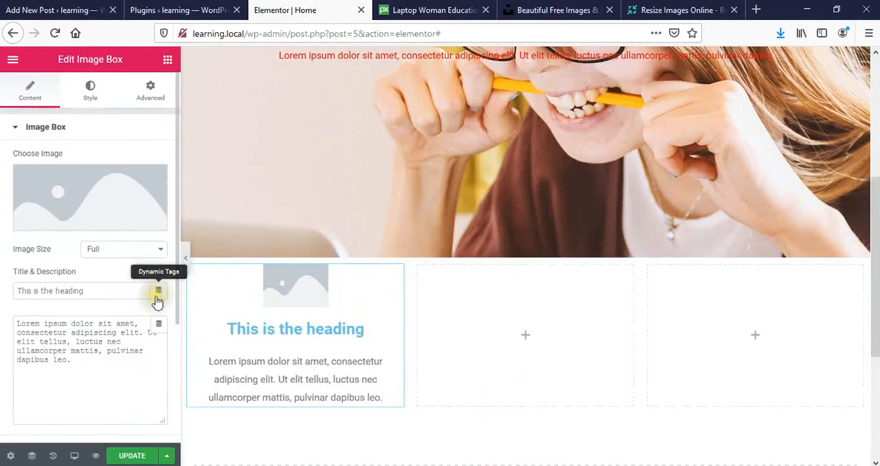
- Place an Icon Box widget in the middle column of the three-column section
left_click(167, 64)
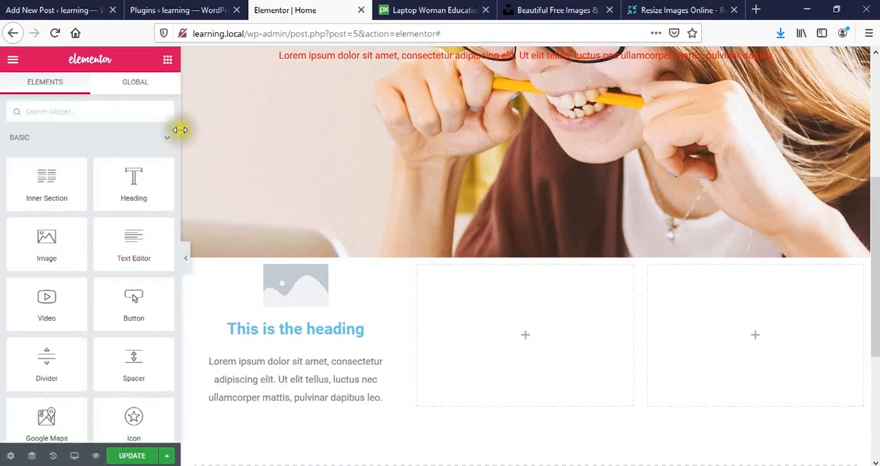
left_click_drag(179, 122, 178, 282)
scroll(180, 297, "down", 3)
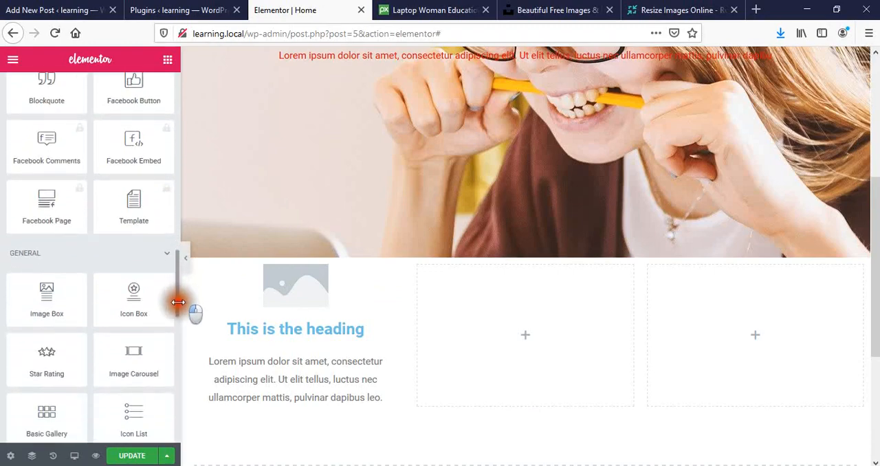
left_click_drag(138, 291, 492, 320)
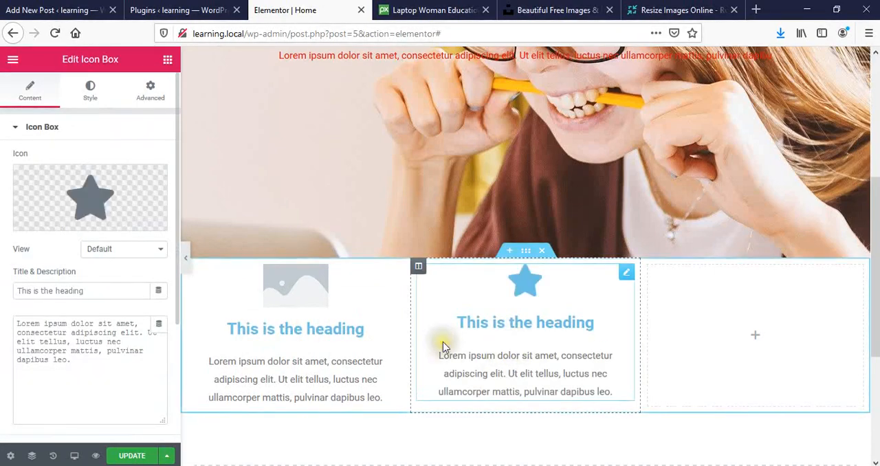
- Place a Progress Bar widget in the third column of the three-column section
left_click(167, 60)
left_click_drag(176, 137, 177, 333)
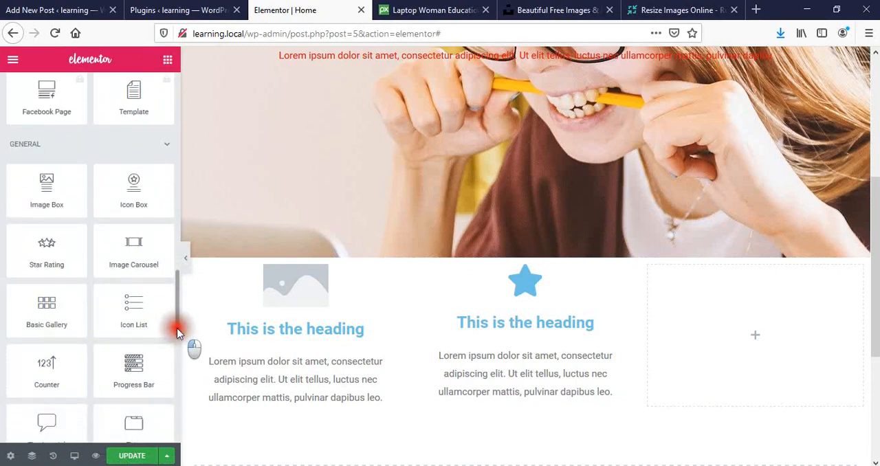
left_click_drag(177, 332, 693, 294)
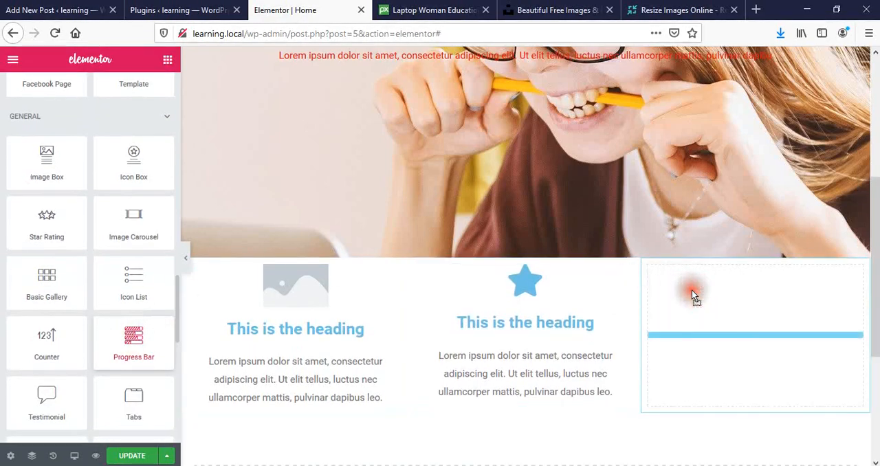
left_click(810, 295)
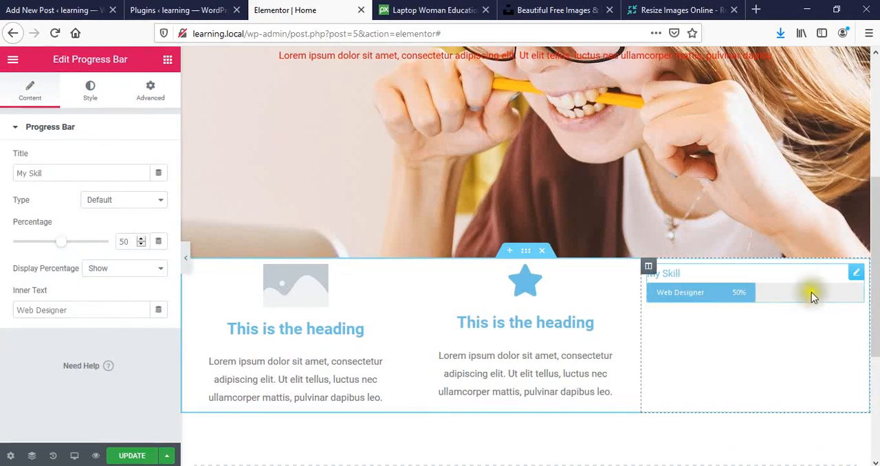
- Duplicate the Progress Bar widget twice in the third column to make a stack of three bars
right_click(697, 274)
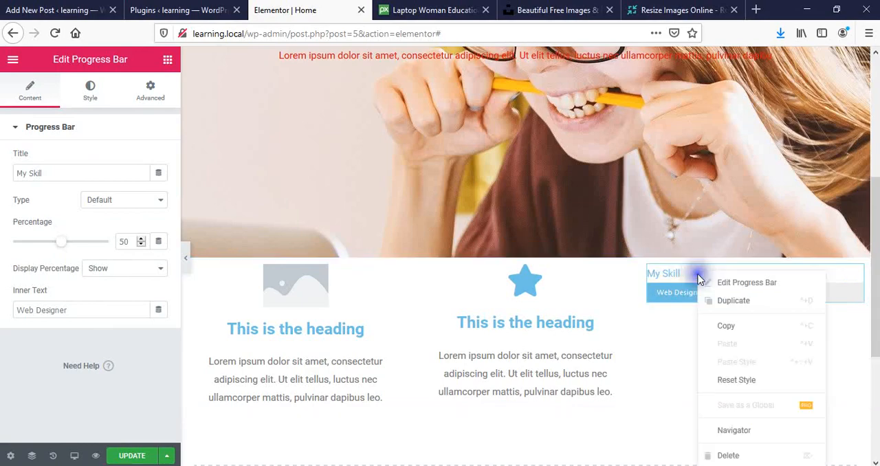
left_click(718, 300)
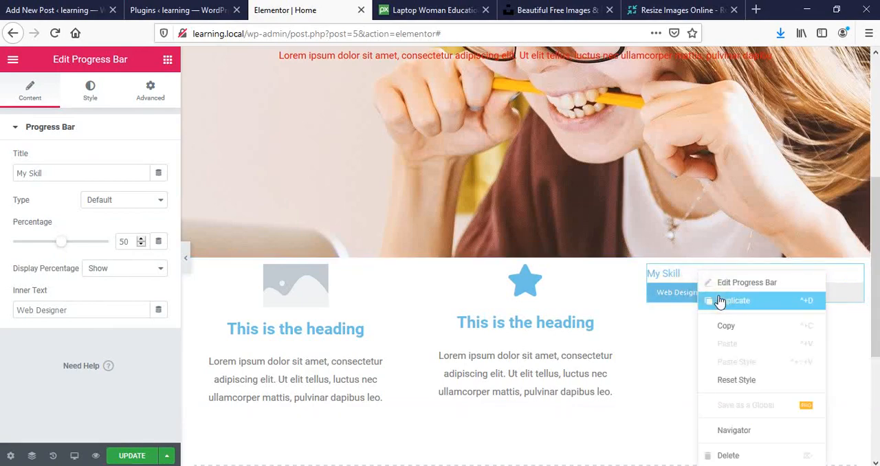
left_click(718, 301)
right_click(721, 283)
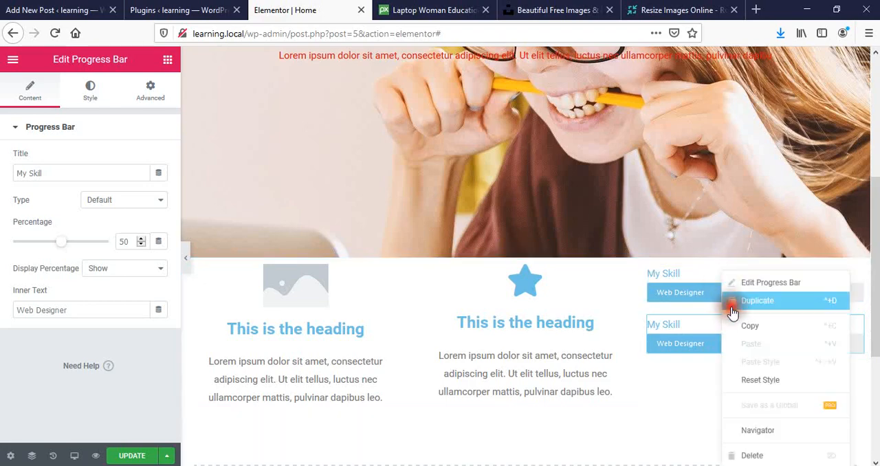
left_click(732, 309)
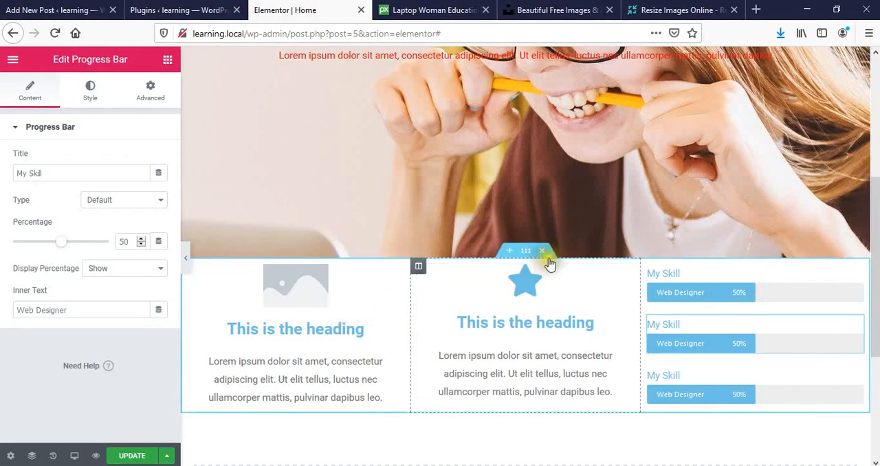
- Duplicate the whole three-column section, review the page, and delete the copy
right_click(526, 254)
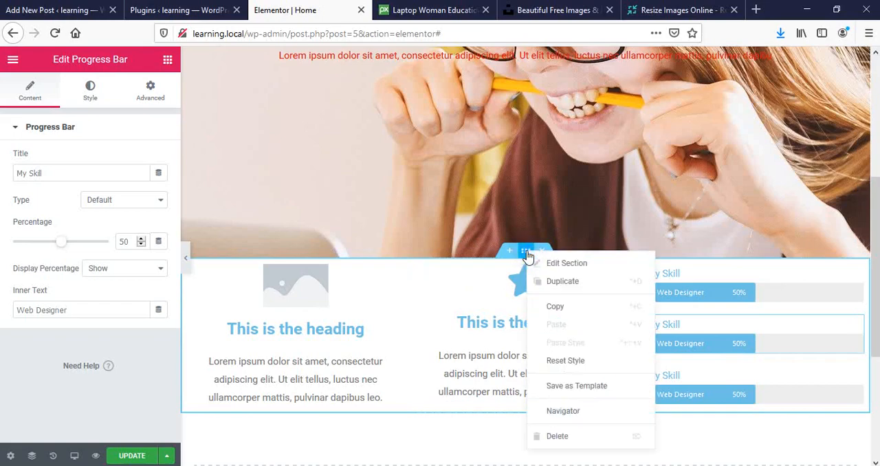
left_click(553, 285)
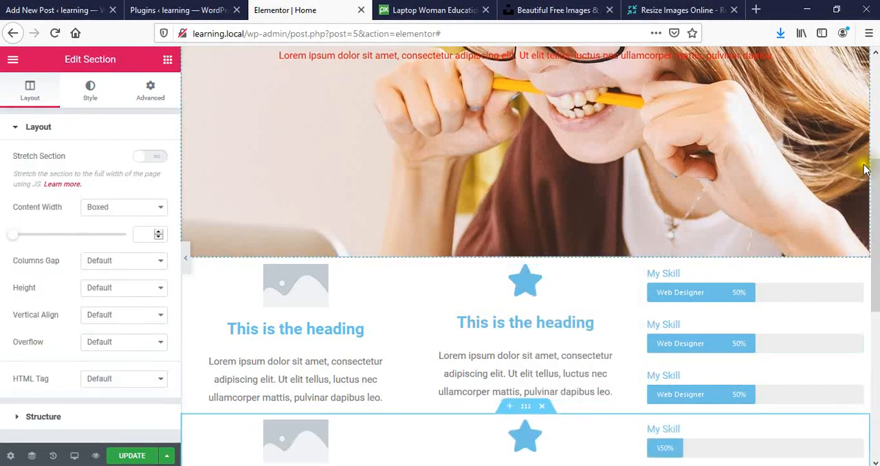
left_click_drag(875, 171, 875, 239)
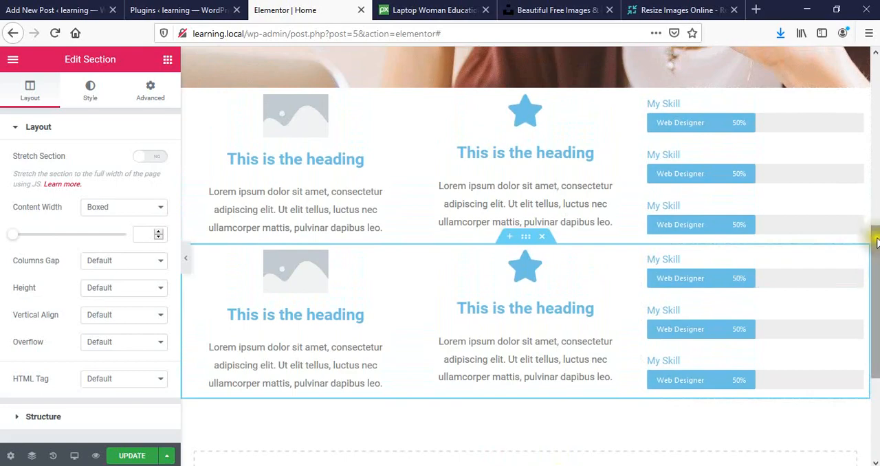
scroll(875, 240, "up", 3)
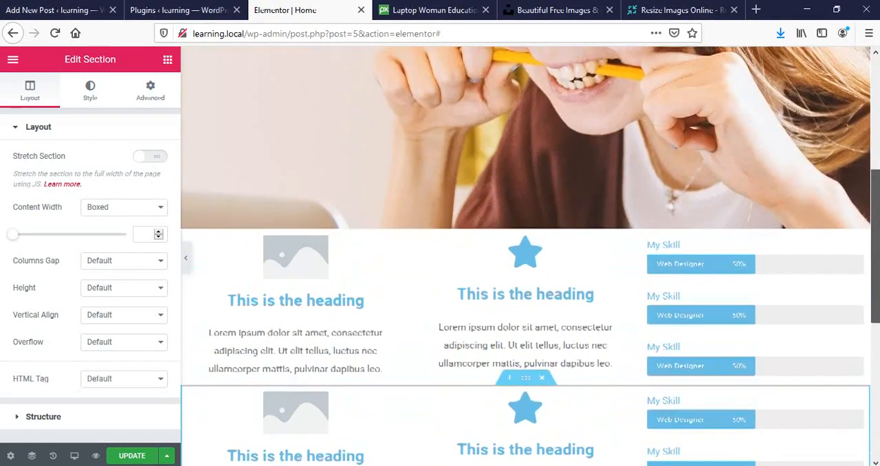
scroll(876, 241, "up", 6)
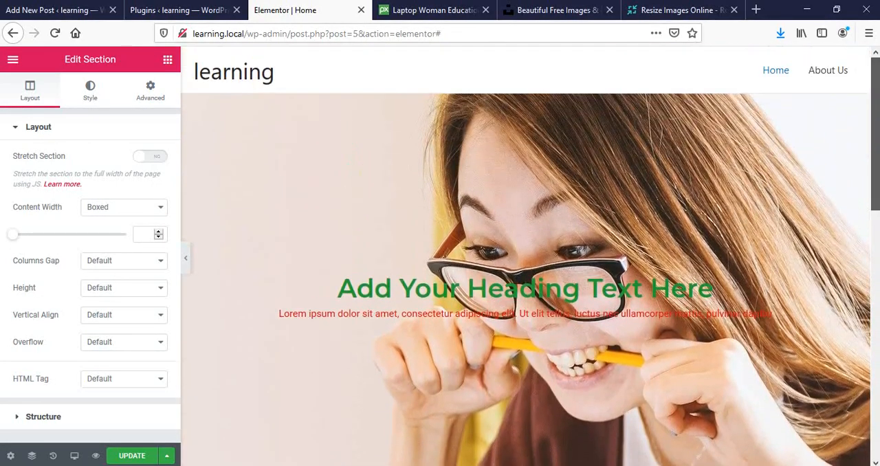
scroll(863, 227, "down", 6)
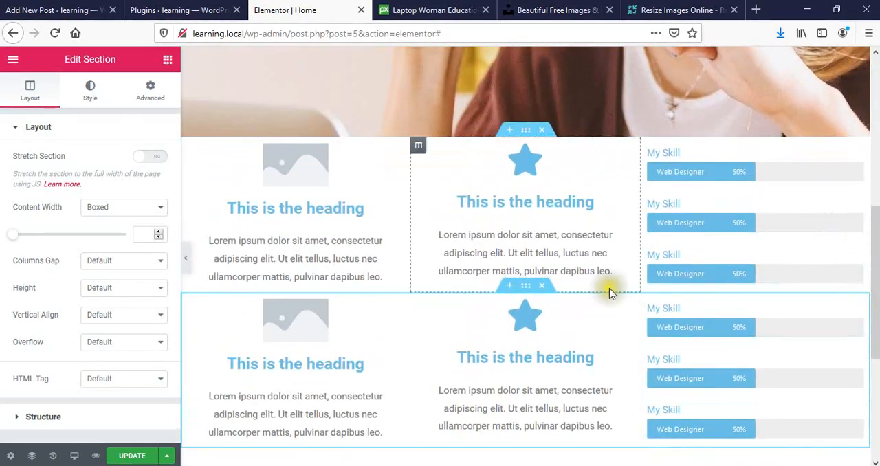
left_click(545, 285)
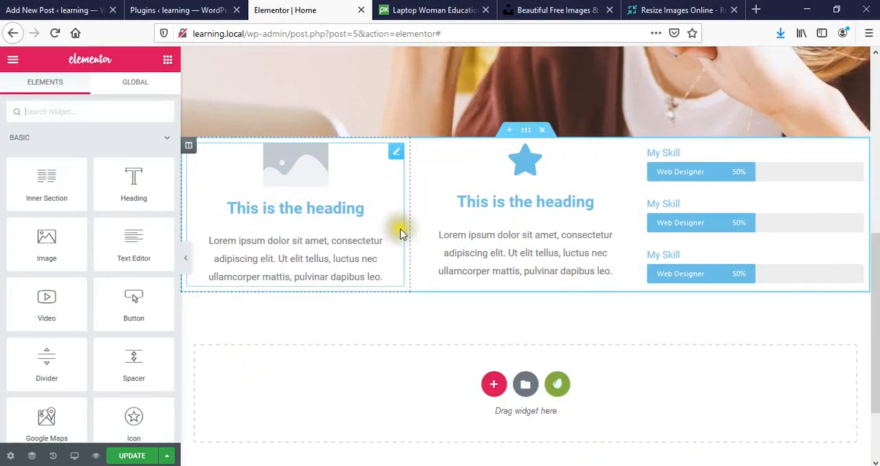
left_click(282, 179)
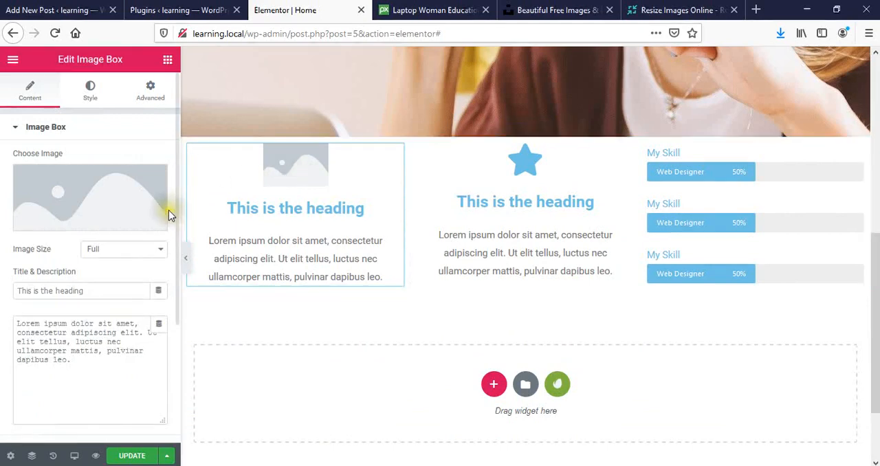
left_click(89, 226)
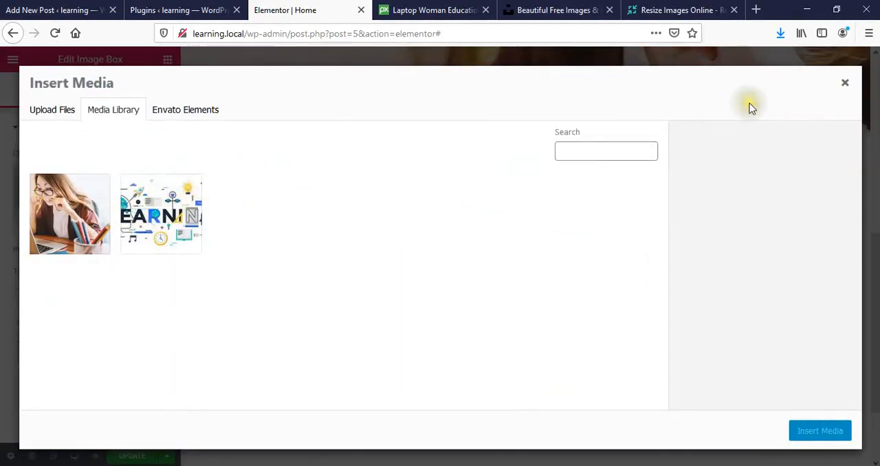
left_click(846, 84)
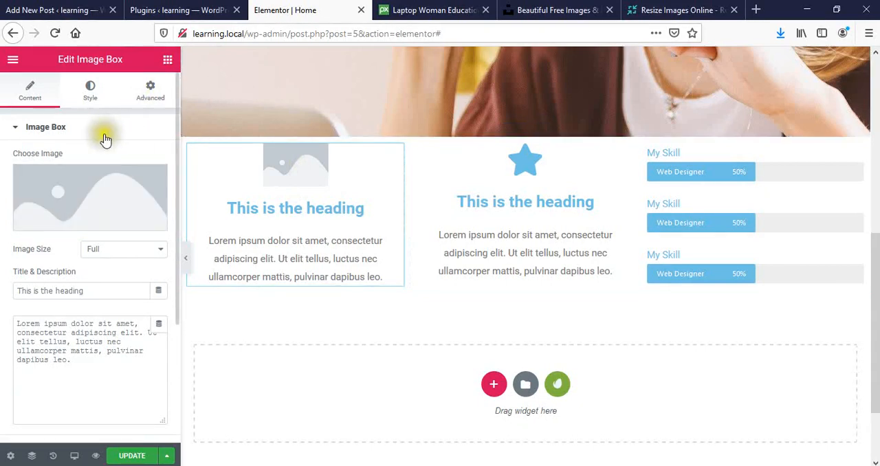
- Search the Envato Elements photos for "scholl" while choosing an image for the first column's Image Box
left_click(292, 183)
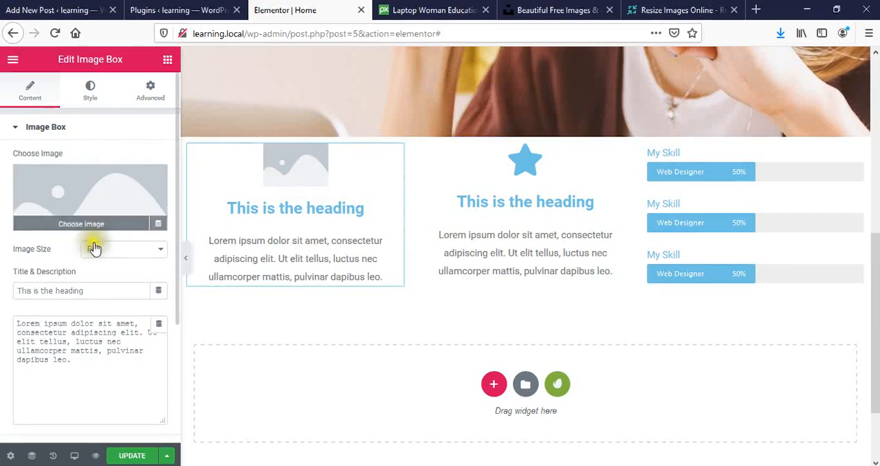
left_click(108, 226)
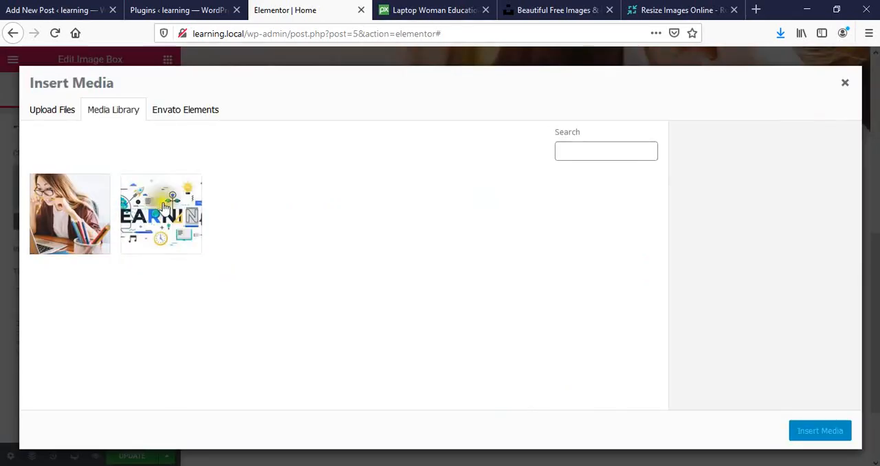
left_click(70, 112)
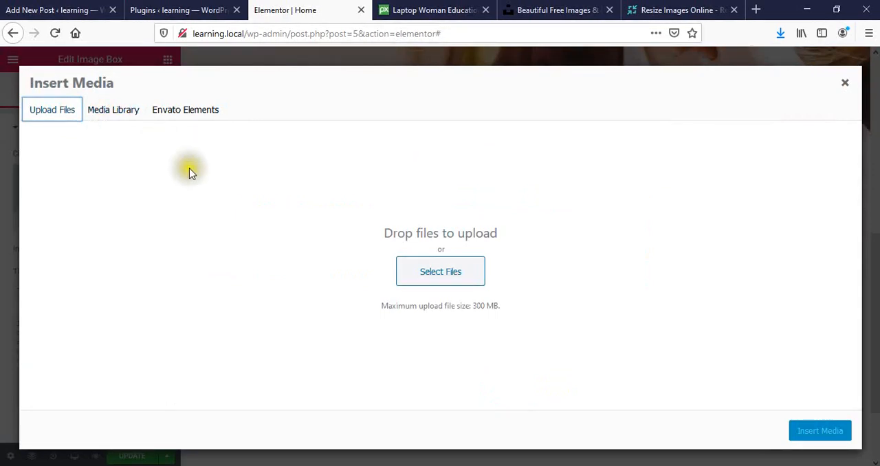
left_click(182, 111)
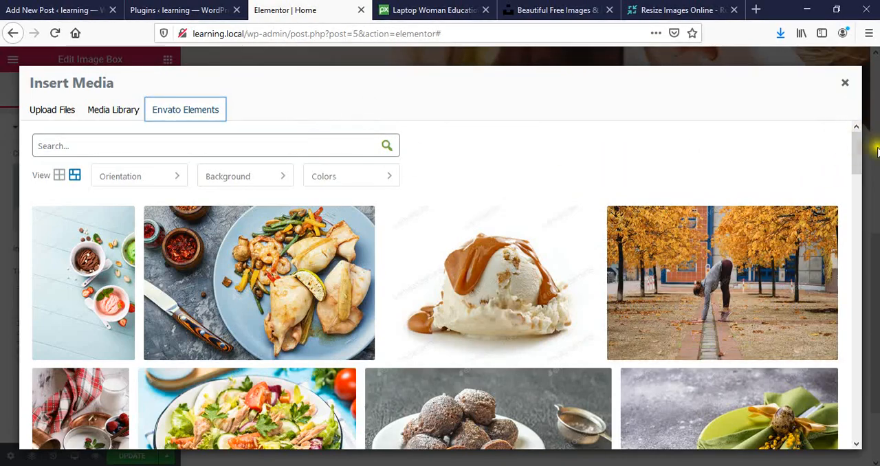
left_click_drag(859, 156, 854, 98)
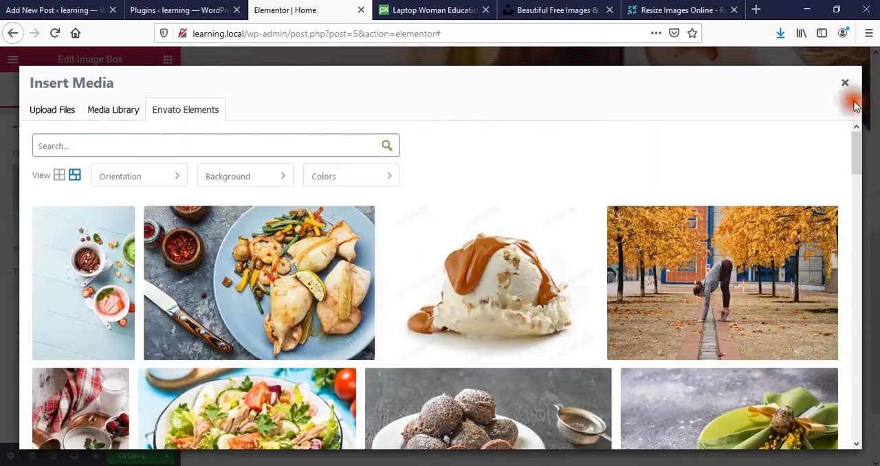
left_click(325, 141)
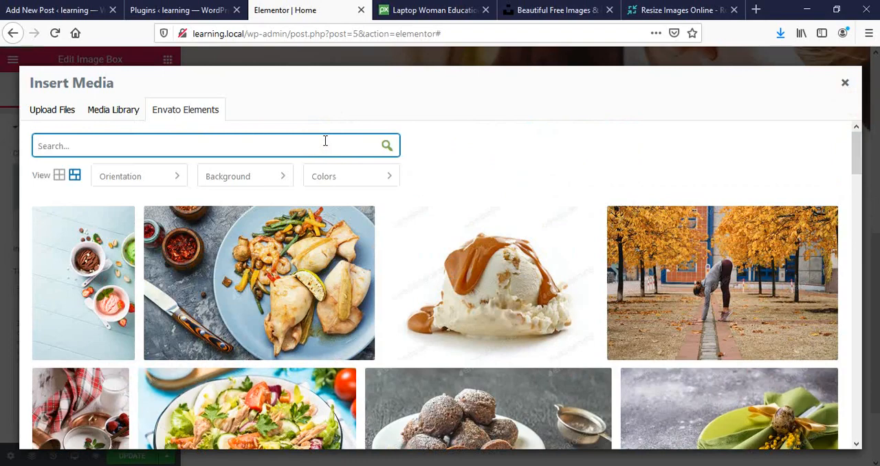
type("scholl")
key("Return")
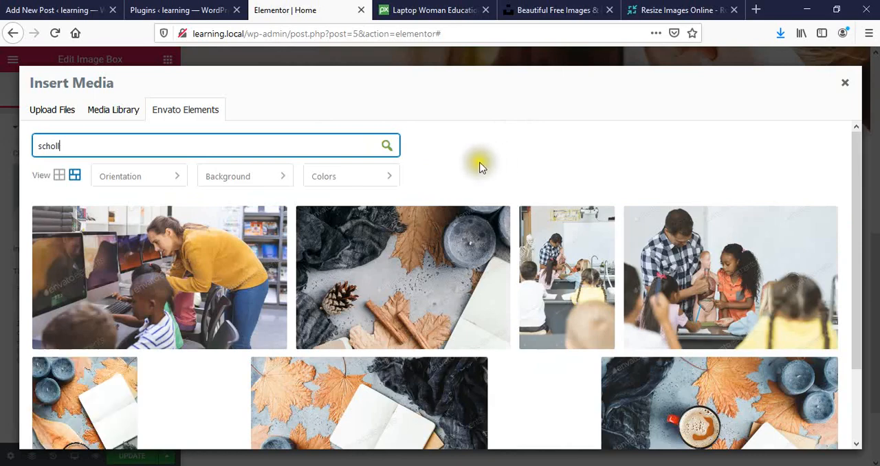
- Try to import the photo "Teacher holding a dummy skeleton in classroom" from Envato Elements, and close its preview
left_click(594, 275)
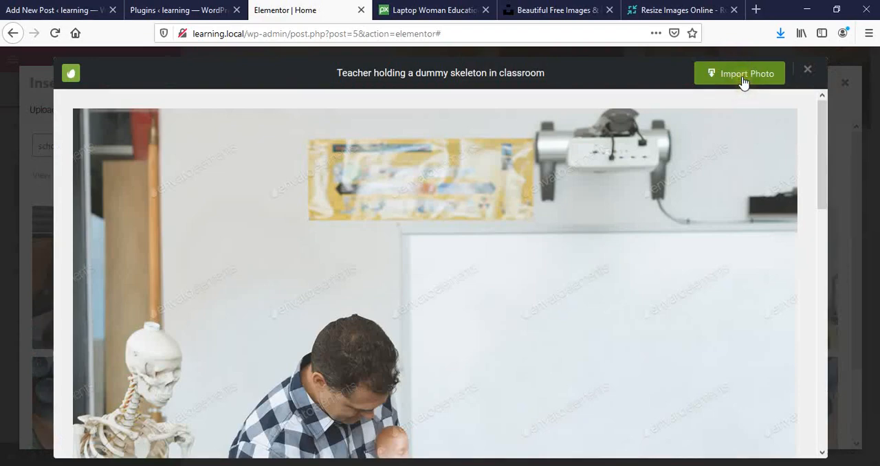
left_click_drag(822, 169, 824, 419)
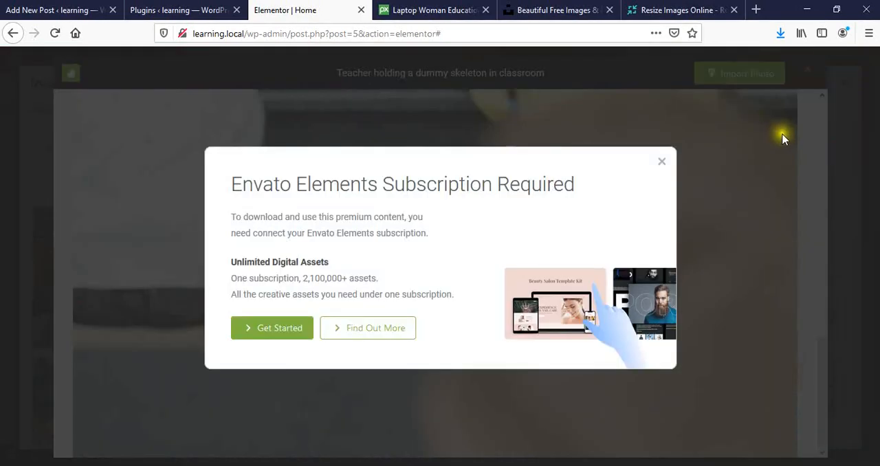
left_click(286, 337)
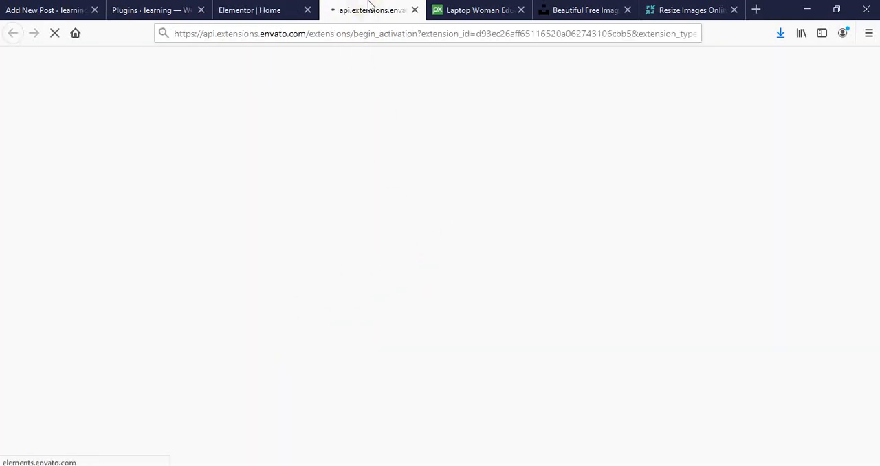
left_click(415, 11)
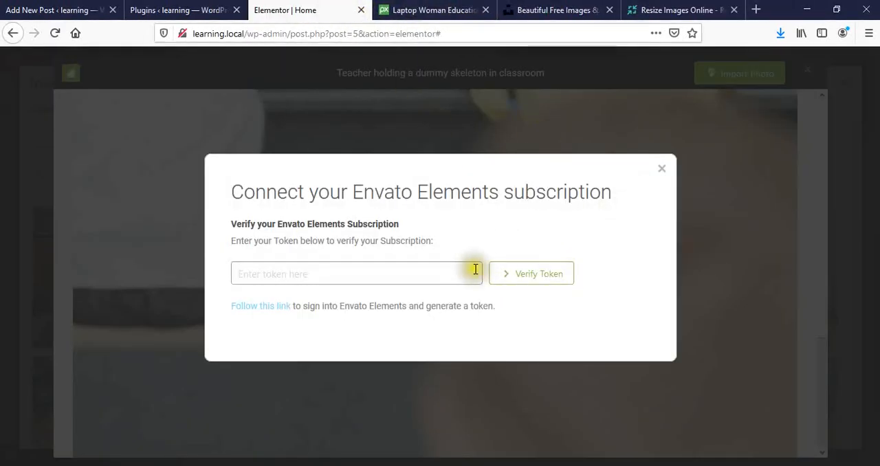
left_click(661, 170)
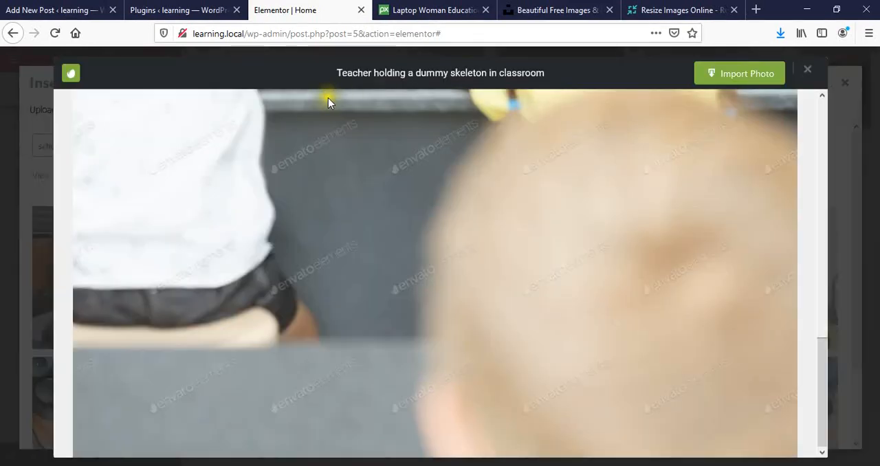
left_click(808, 75)
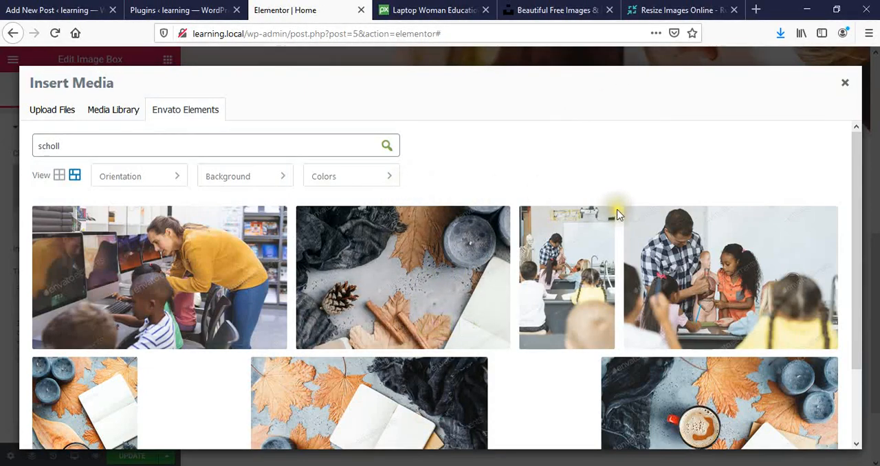
- Look over the Envato Elements photo filters and the file upload option, and close the media dialog without inserting an image
left_click_drag(858, 190, 845, 129)
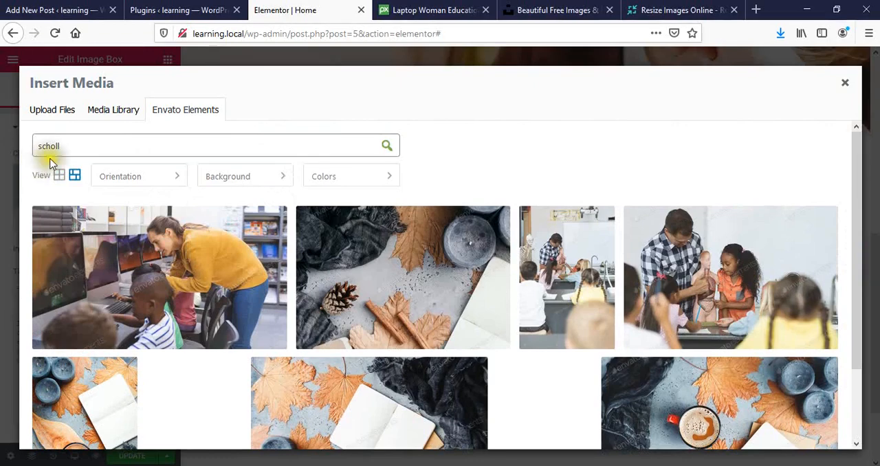
mouse_move(92, 182)
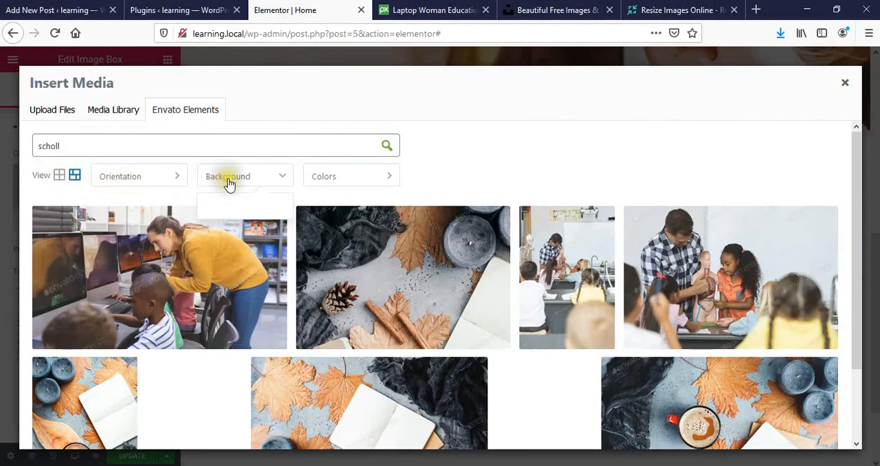
mouse_move(341, 185)
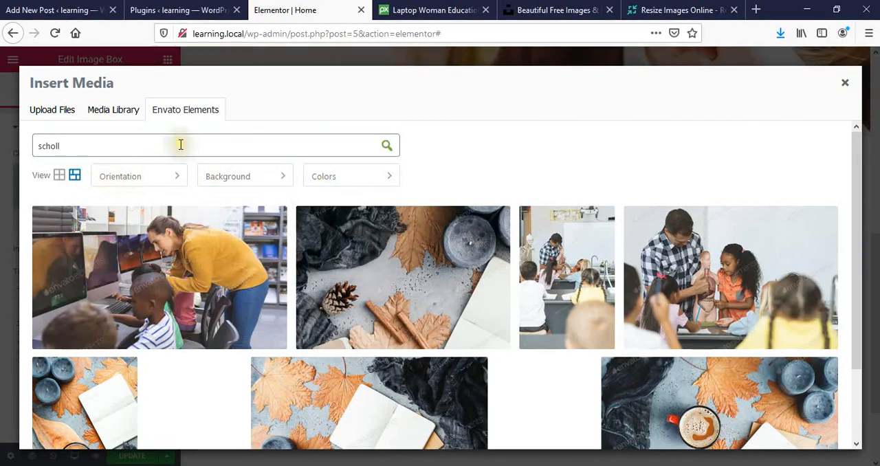
left_click(55, 109)
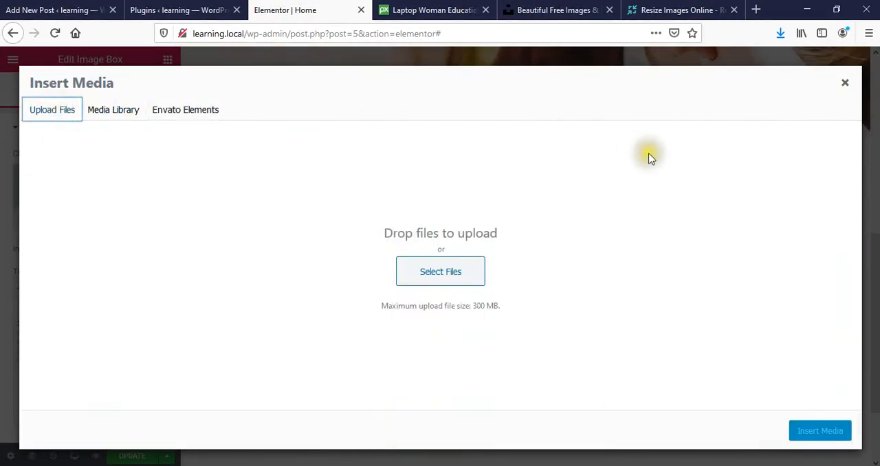
left_click(844, 84)
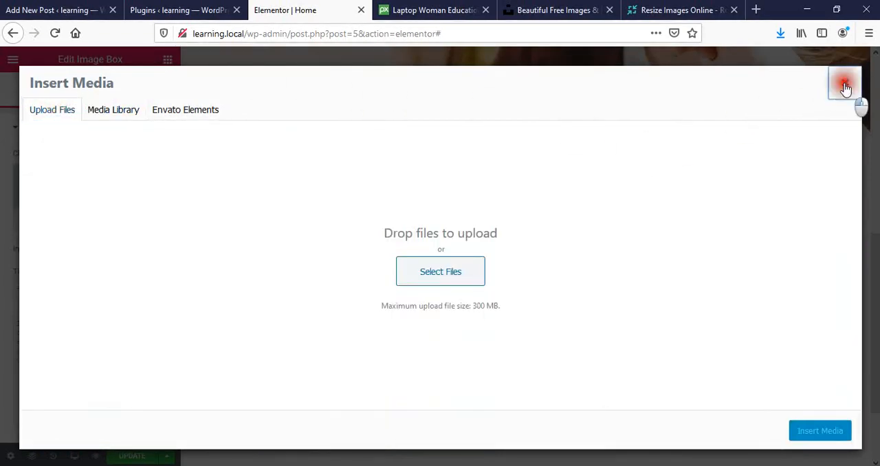